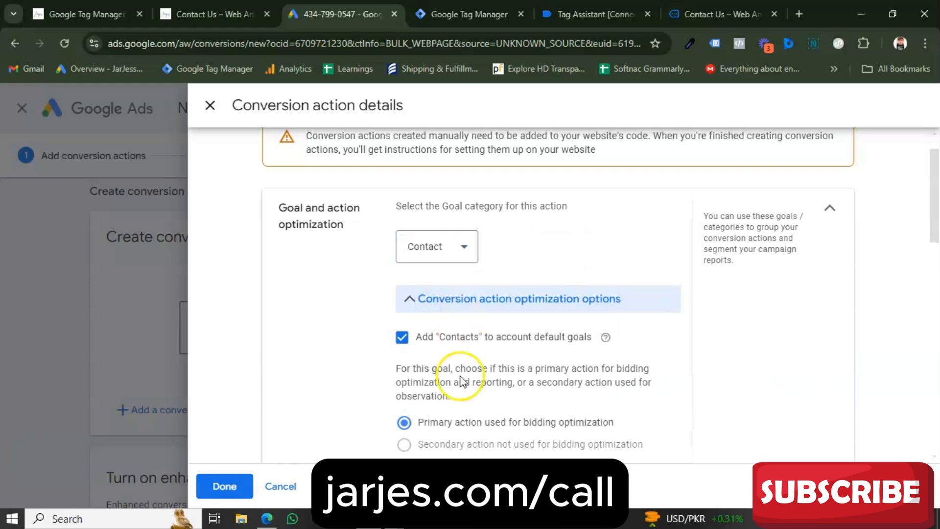
# - Name the new contact conversion action "Contact us form submit"
pyautogui.scroll(-1, 420, 374)
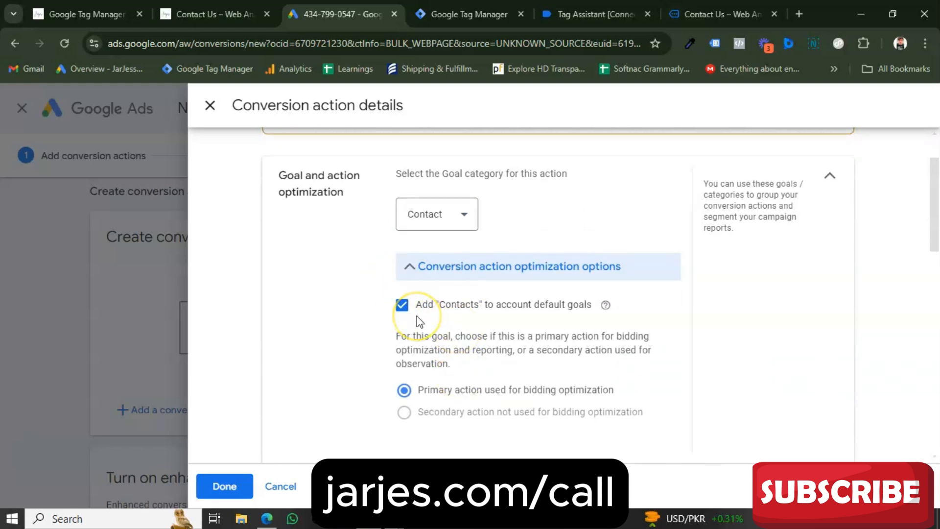
pyautogui.scroll(-2, 416, 316)
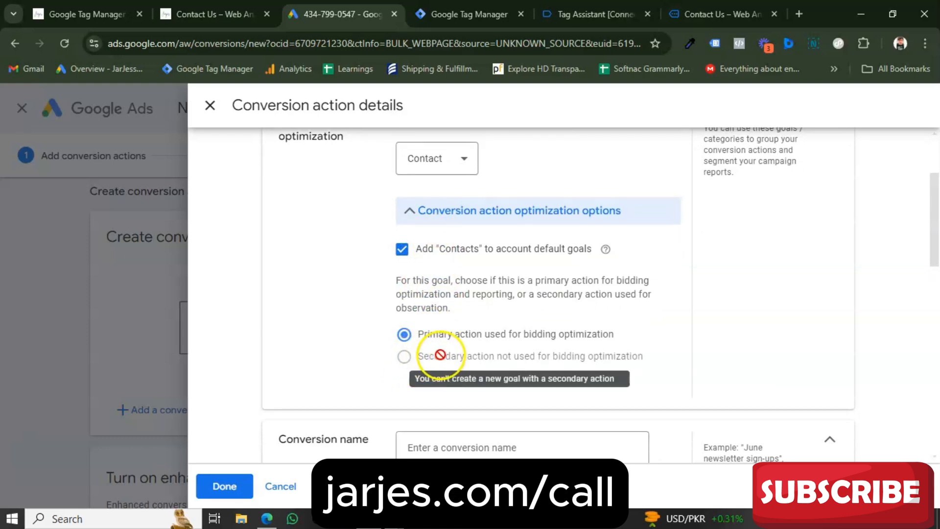
pyautogui.scroll(1, 480, 327)
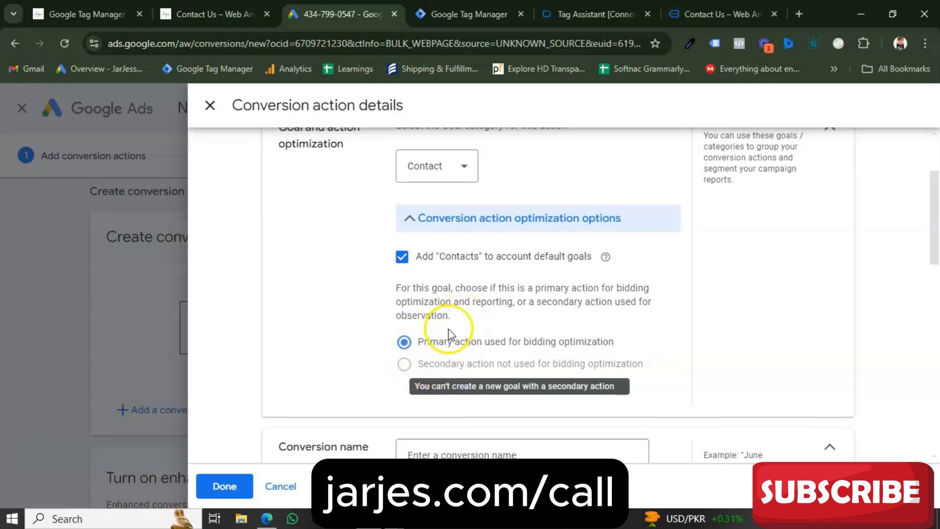
pyautogui.scroll(1, 450, 333)
pyautogui.scroll(-3, 449, 333)
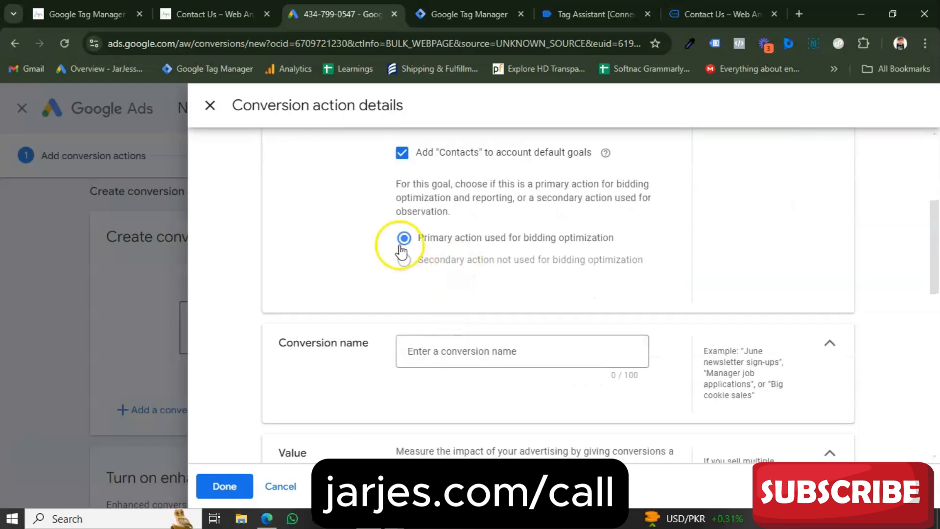
pyautogui.scroll(-2, 441, 301)
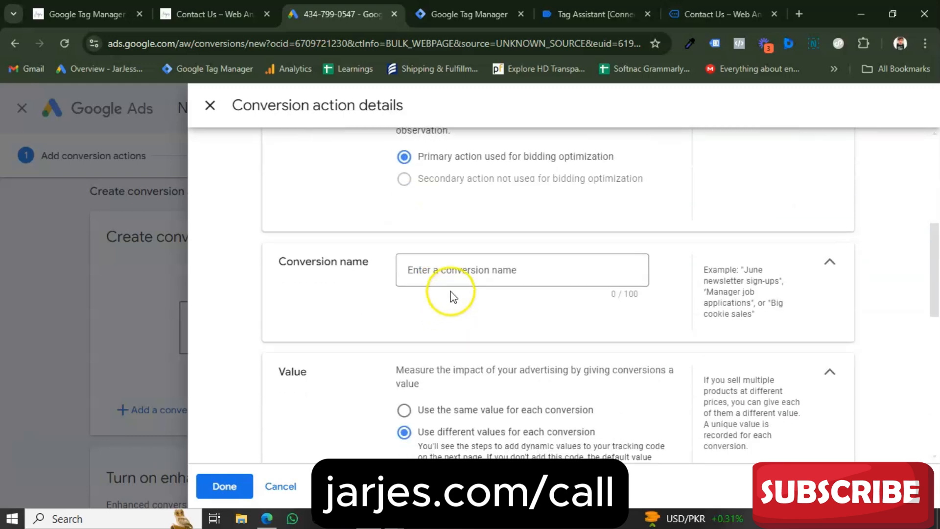
pyautogui.rightClick(457, 275)
pyautogui.click(441, 280)
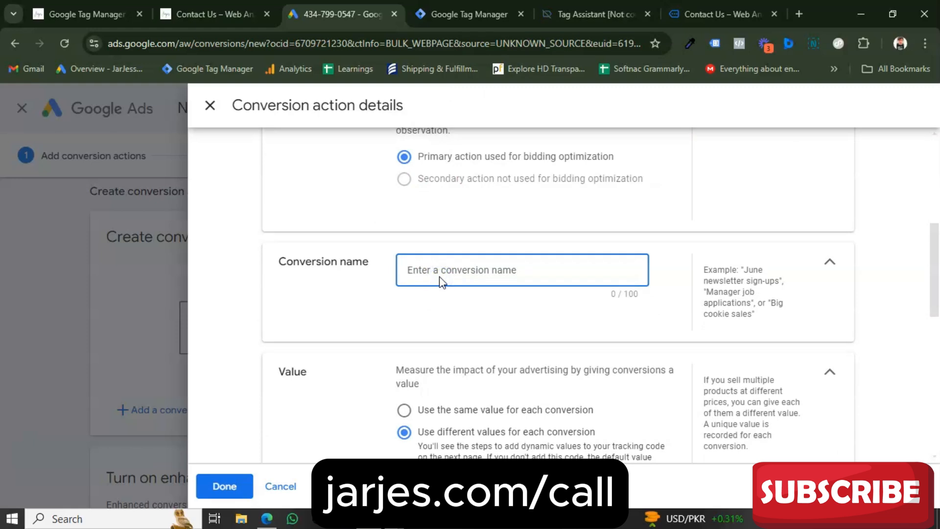
pyautogui.write('Contact us form submit')
pyautogui.click(446, 291)
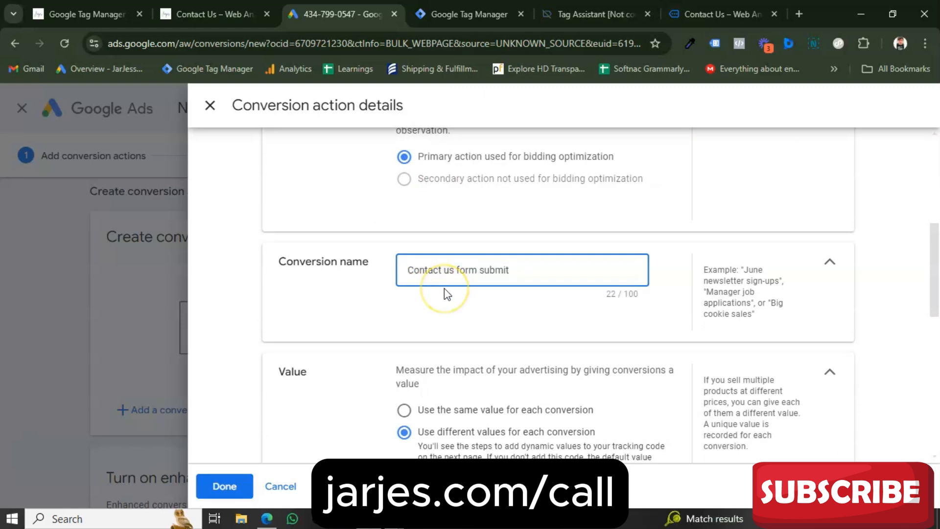
# - Set the conversion's value option to "Don't use a value for this conversion action"
pyautogui.scroll(-4, 446, 330)
pyautogui.scroll(-3, 456, 274)
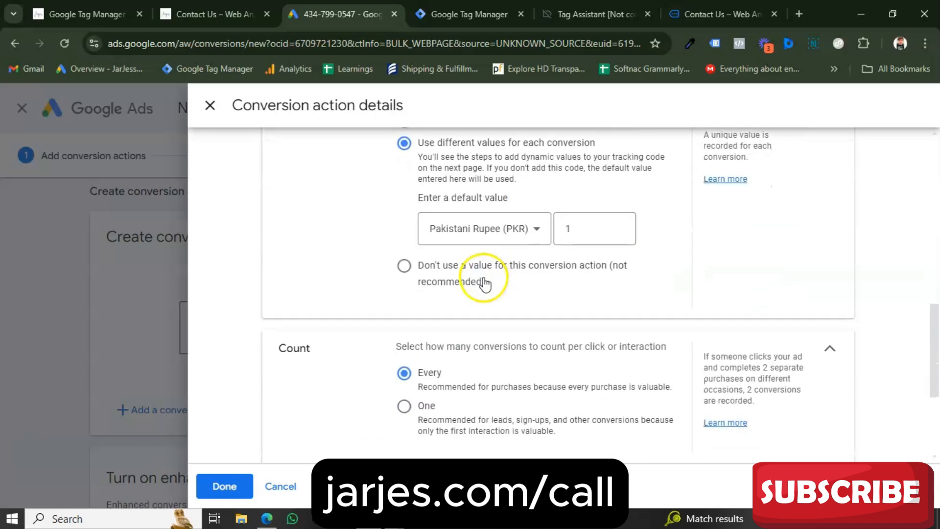
pyautogui.click(420, 269)
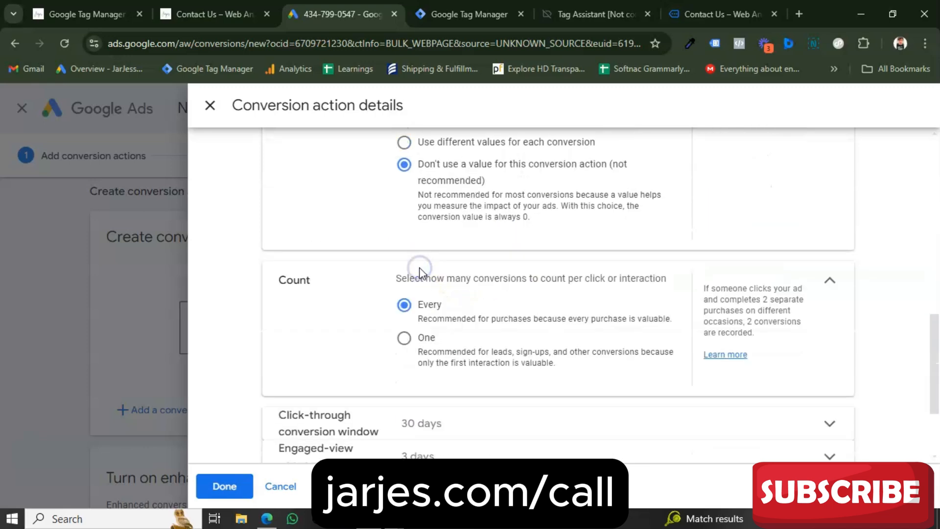
pyautogui.scroll(6, 483, 232)
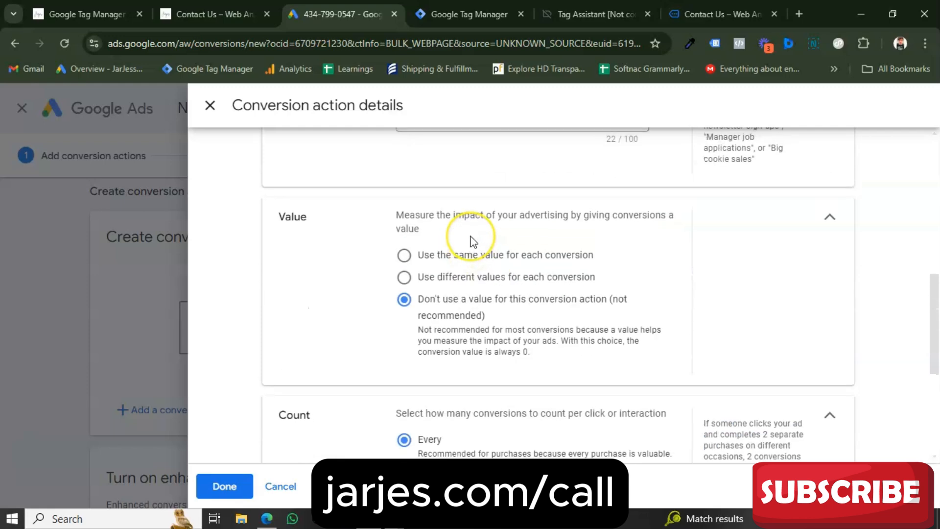
pyautogui.scroll(3, 472, 240)
# - Set the conversion count to One per click or interaction
pyautogui.scroll(-10, 470, 238)
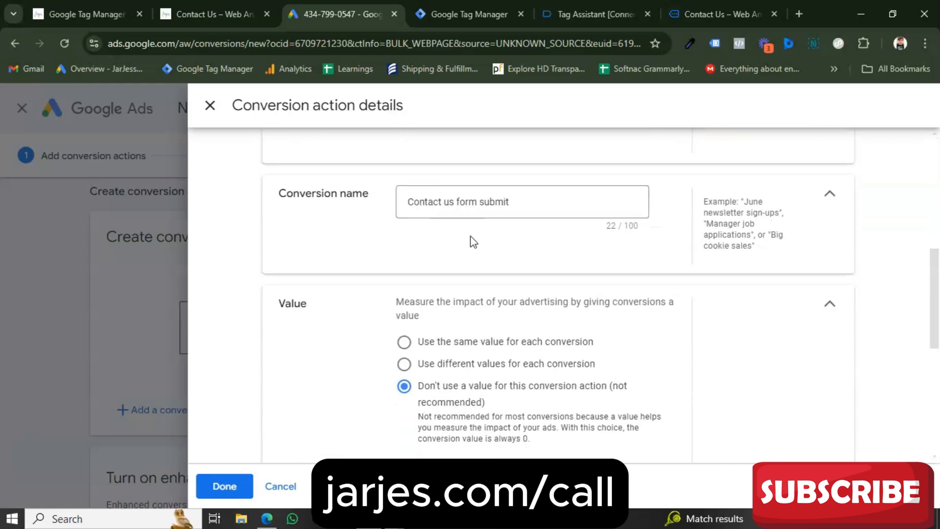
pyautogui.scroll(-2, 474, 289)
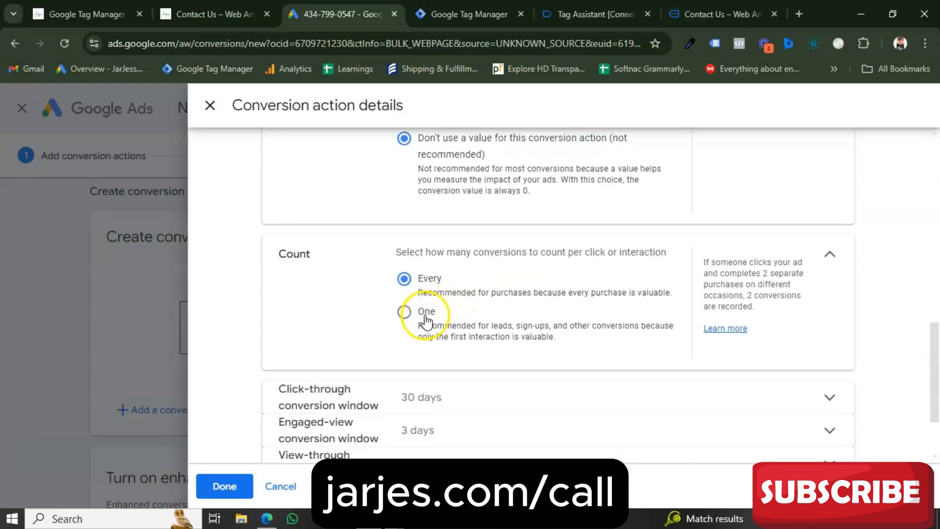
pyautogui.scroll(-2, 485, 236)
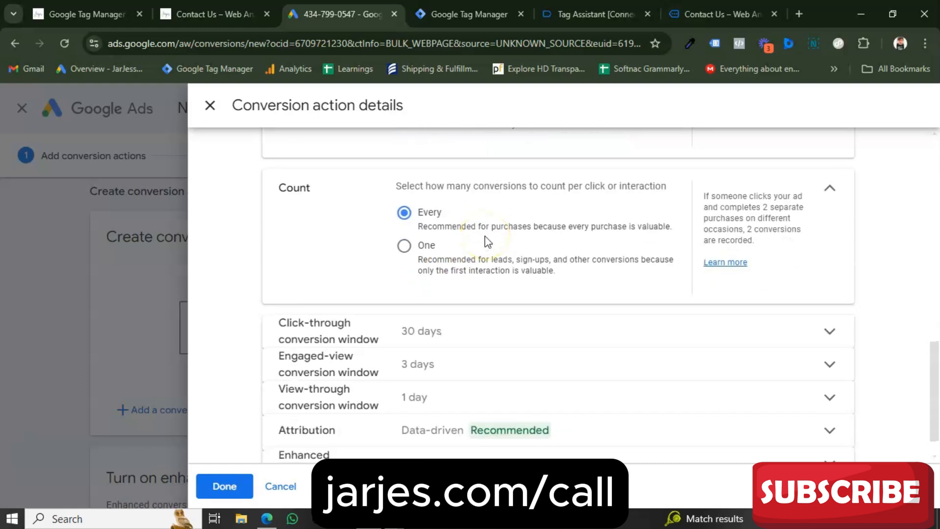
pyautogui.click(407, 245)
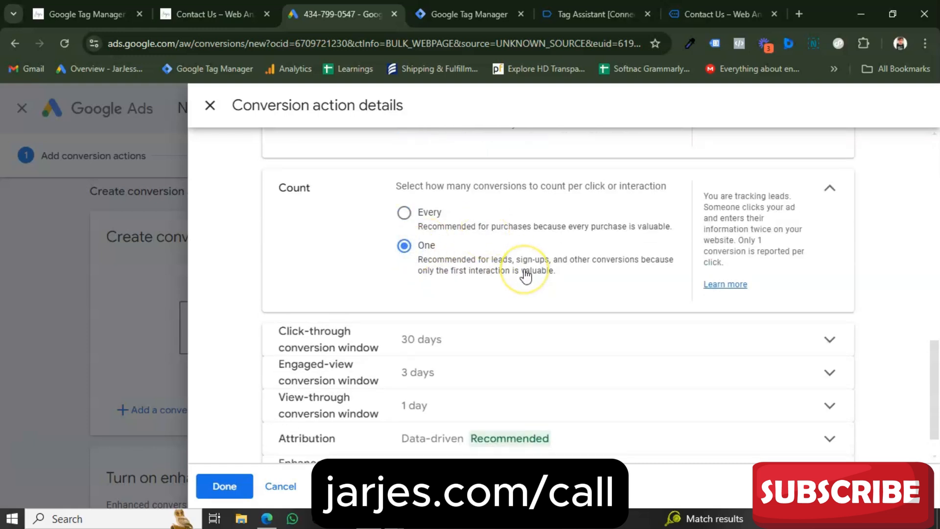
# - Expand the click-through conversion window setting and set it to 90 days
pyautogui.scroll(-1, 484, 285)
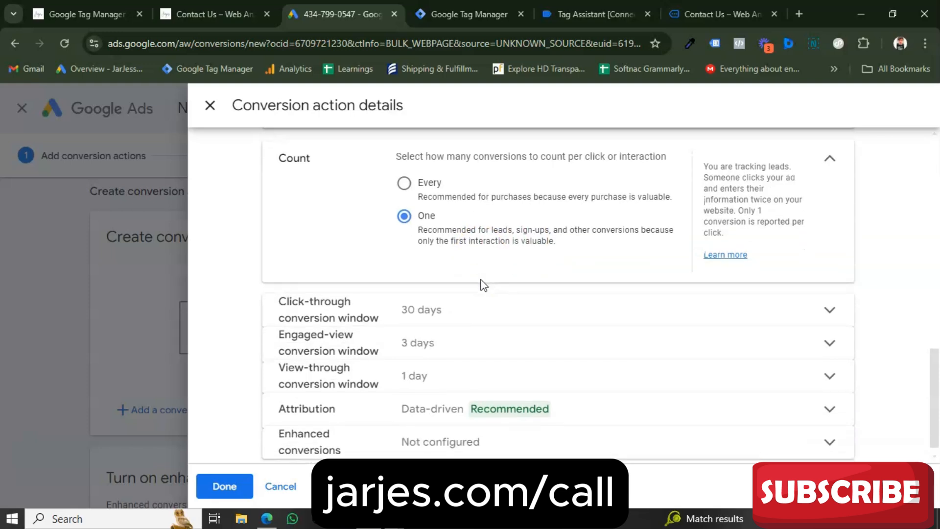
pyautogui.scroll(-1, 418, 288)
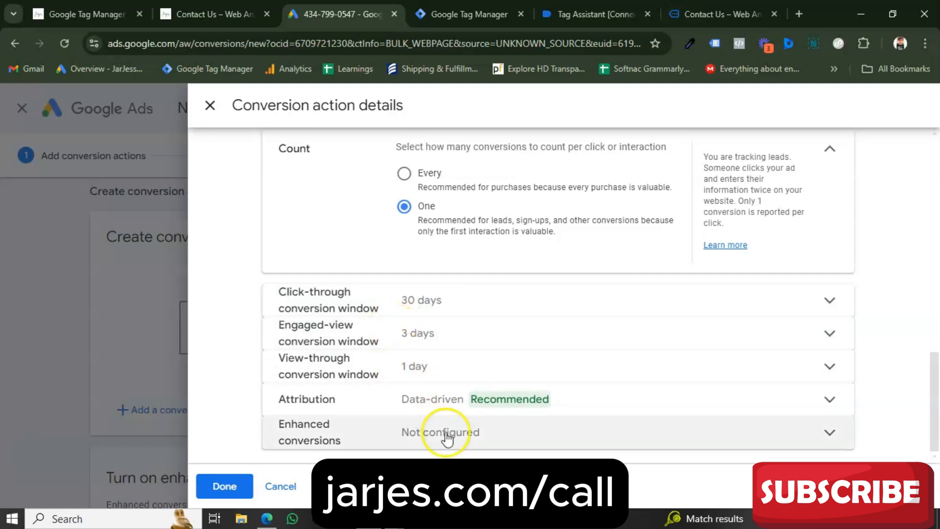
pyautogui.click(433, 300)
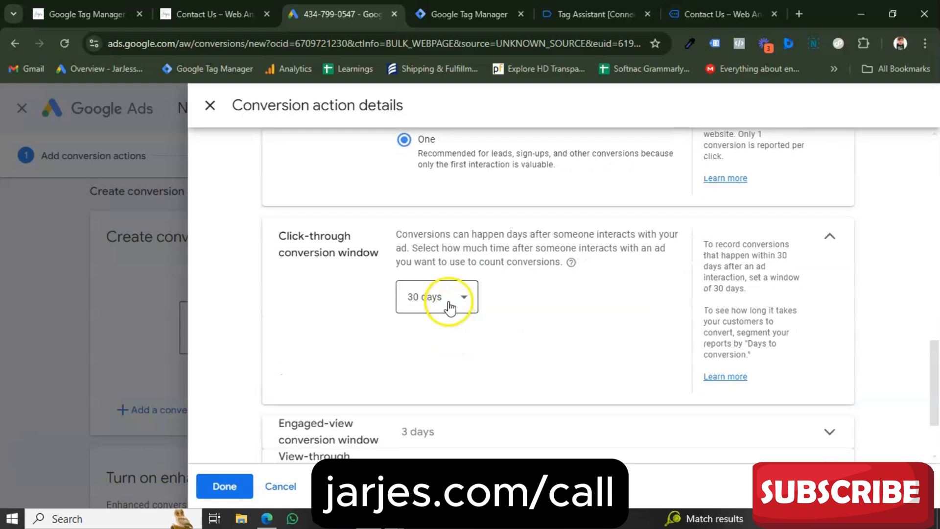
pyautogui.click(449, 302)
pyautogui.click(434, 147)
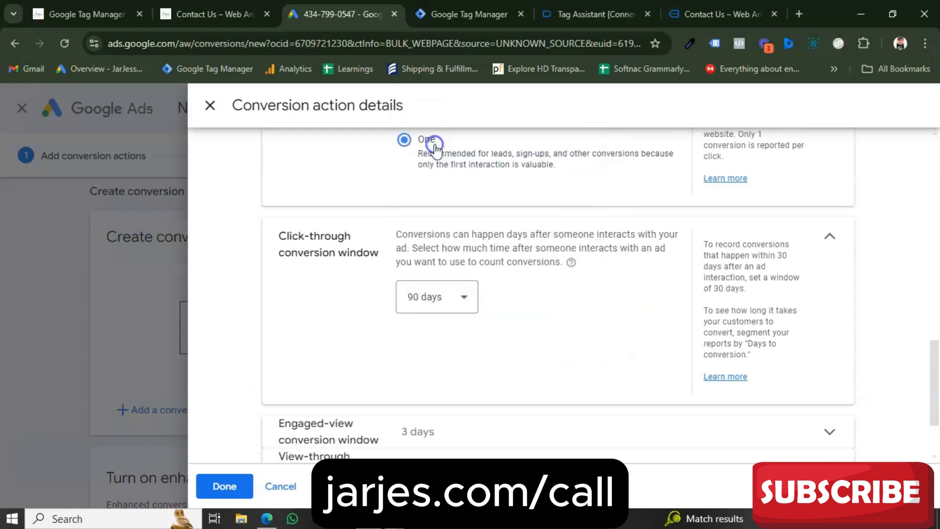
# - Set both the engaged-view and the view-through conversion windows to 30 days
pyautogui.scroll(-2, 488, 360)
pyautogui.click(436, 343)
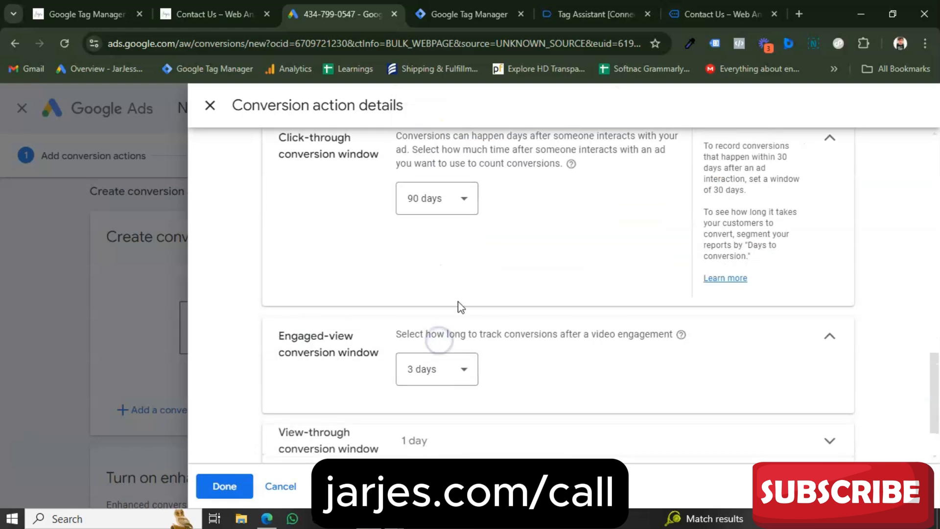
pyautogui.click(448, 365)
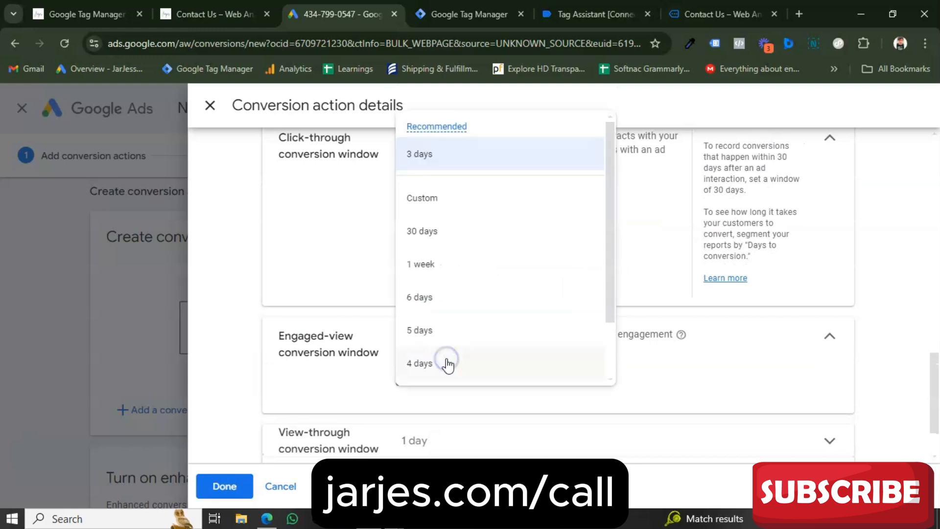
pyautogui.click(423, 234)
pyautogui.scroll(-2, 462, 366)
pyautogui.click(474, 364)
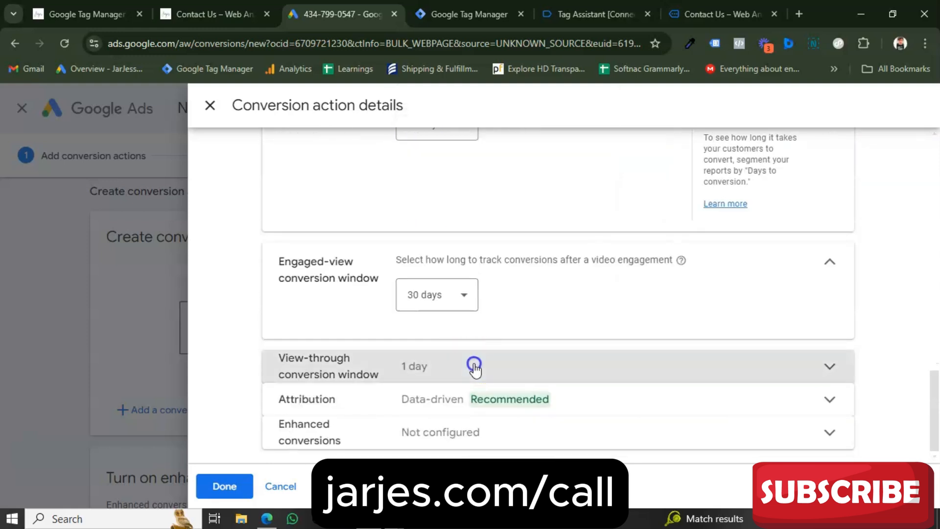
pyautogui.click(446, 415)
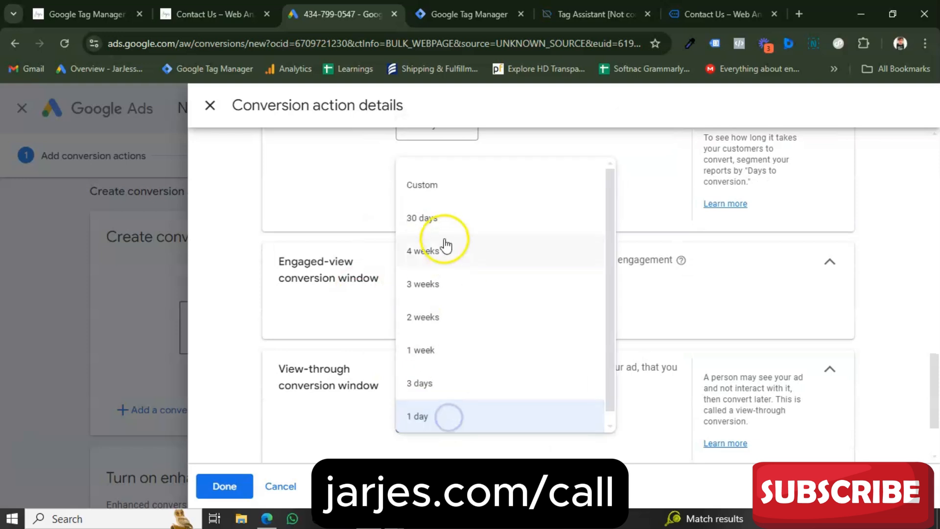
pyautogui.click(438, 223)
# - Expand the Attribution and Enhanced conversions sections to review the attribution model and the enhanced conversions setup
pyautogui.scroll(-1, 490, 374)
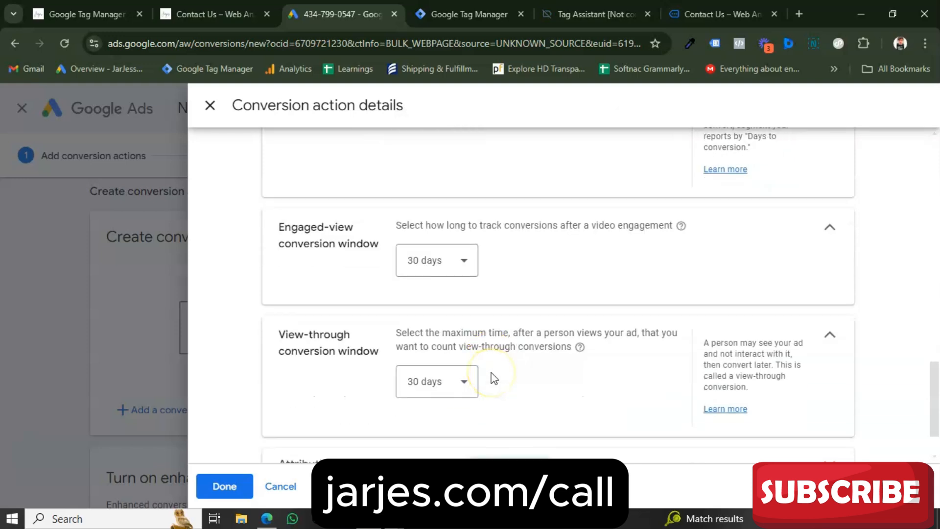
pyautogui.scroll(-2, 493, 379)
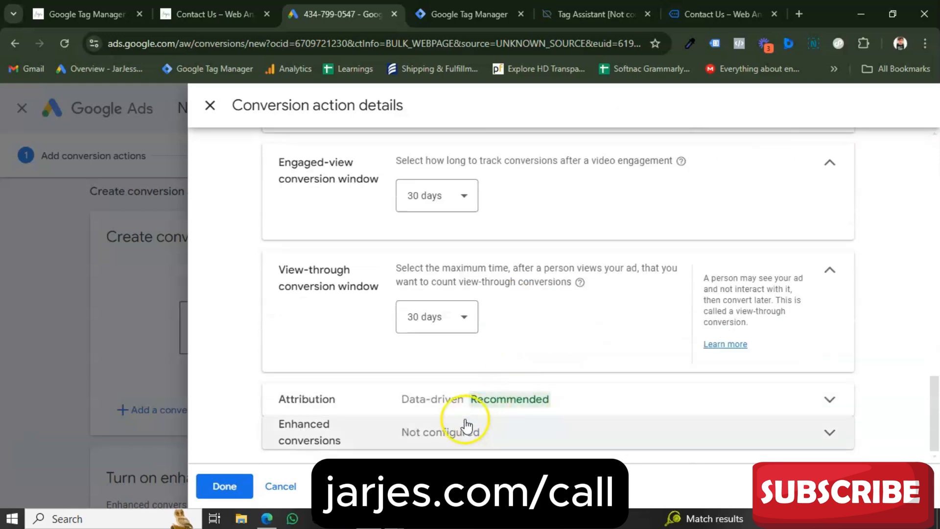
pyautogui.click(487, 413)
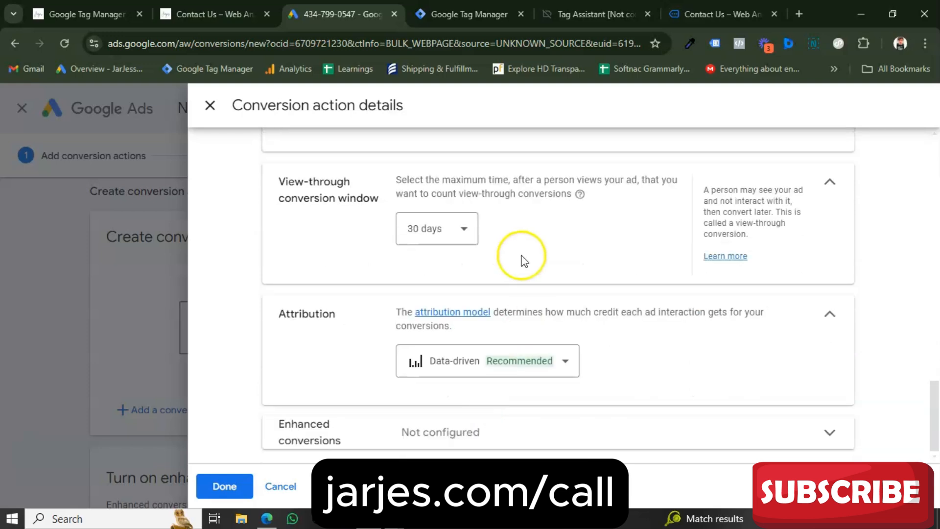
pyautogui.scroll(2, 519, 263)
pyautogui.scroll(-2, 509, 304)
pyautogui.moveTo(522, 363)
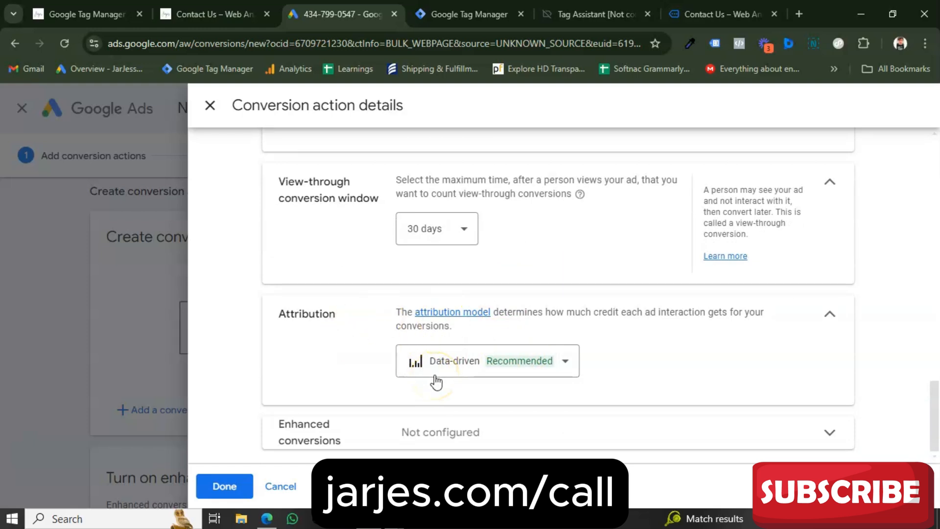
pyautogui.click(337, 439)
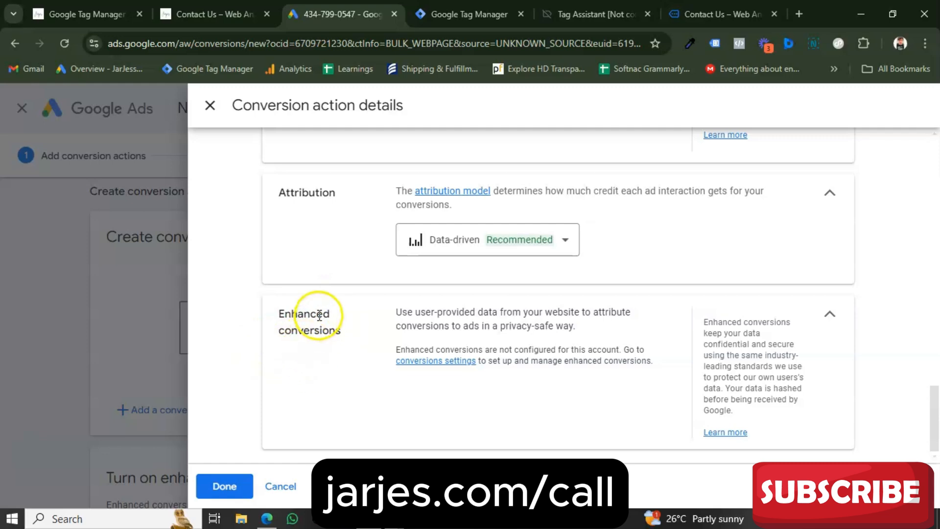
# - Finish the conversion action details and agree to continue with enhanced conversions turned on for the account
pyautogui.click(223, 486)
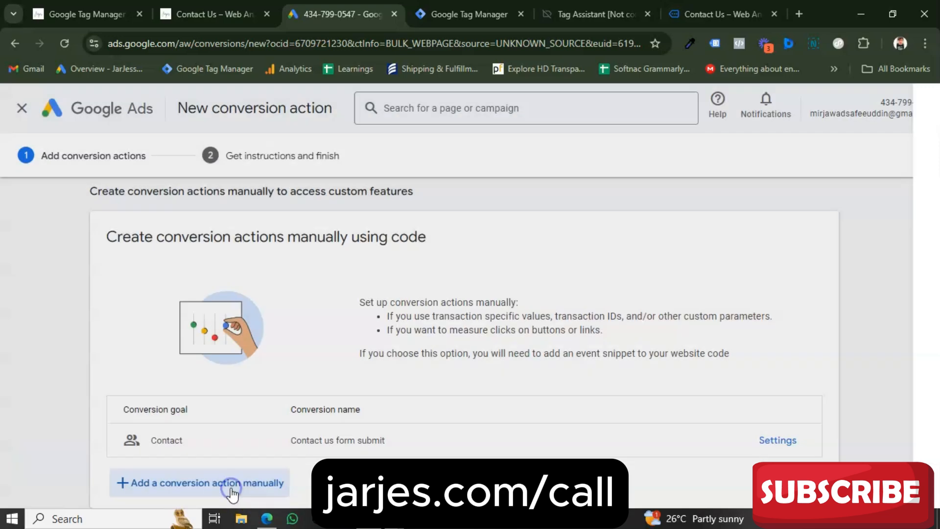
pyautogui.scroll(-5, 391, 385)
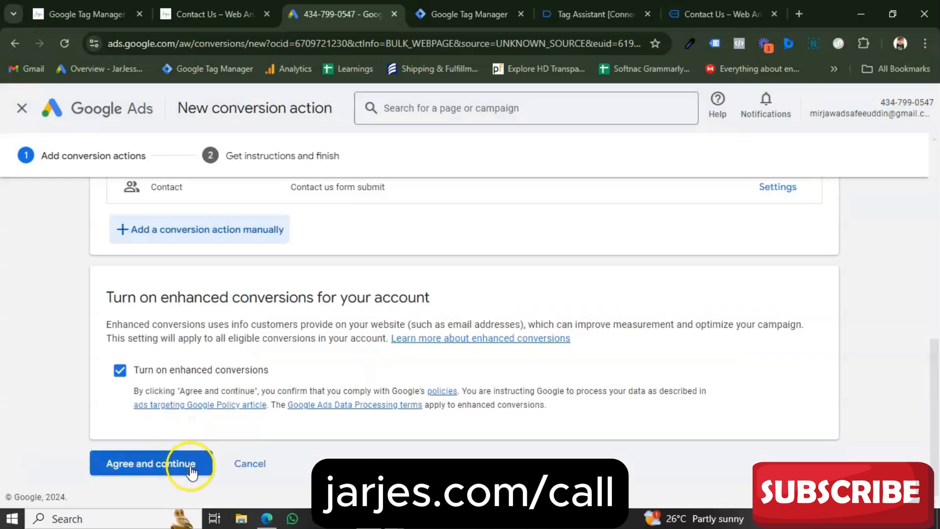
pyautogui.click(191, 470)
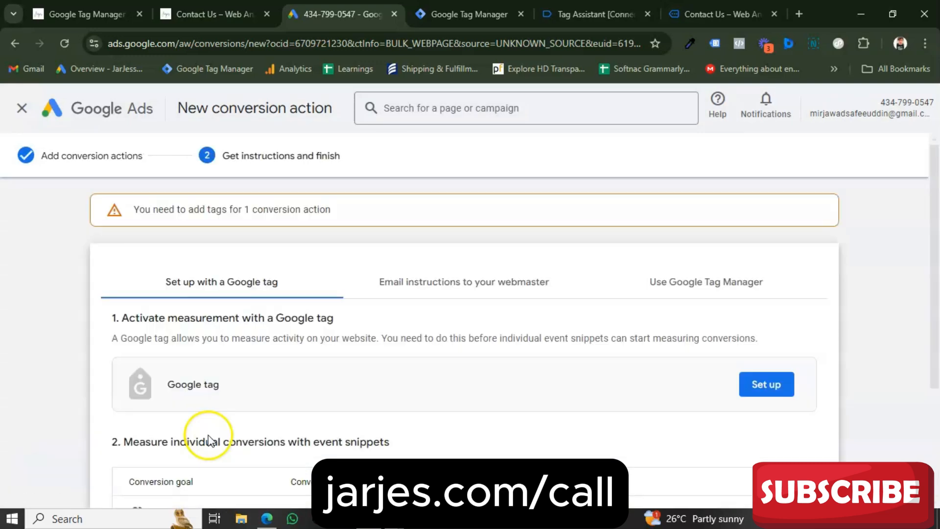
# - Show the Google Tag Manager setup instructions and examine the conversion ID and the conversion label for the contact form action
pyautogui.scroll(-2, 285, 342)
pyautogui.scroll(-1, 300, 363)
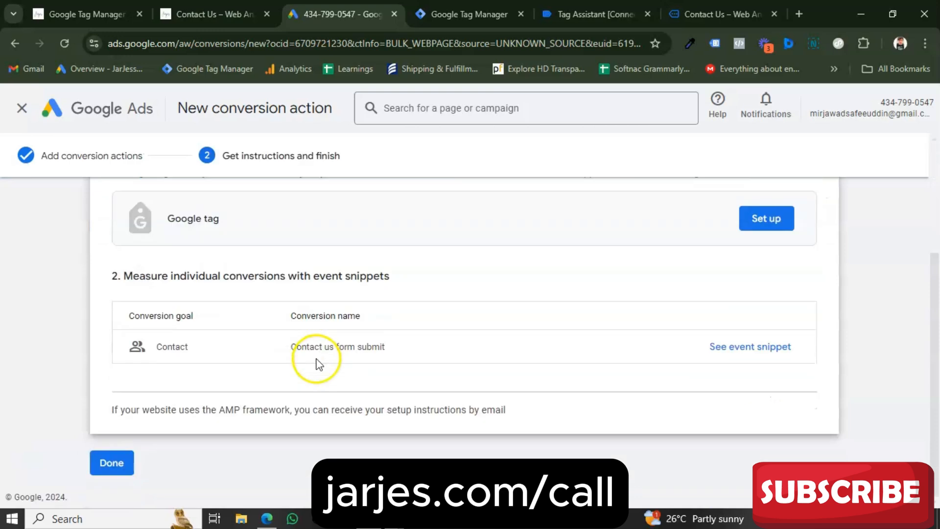
pyautogui.scroll(2, 315, 361)
pyautogui.scroll(1, 370, 333)
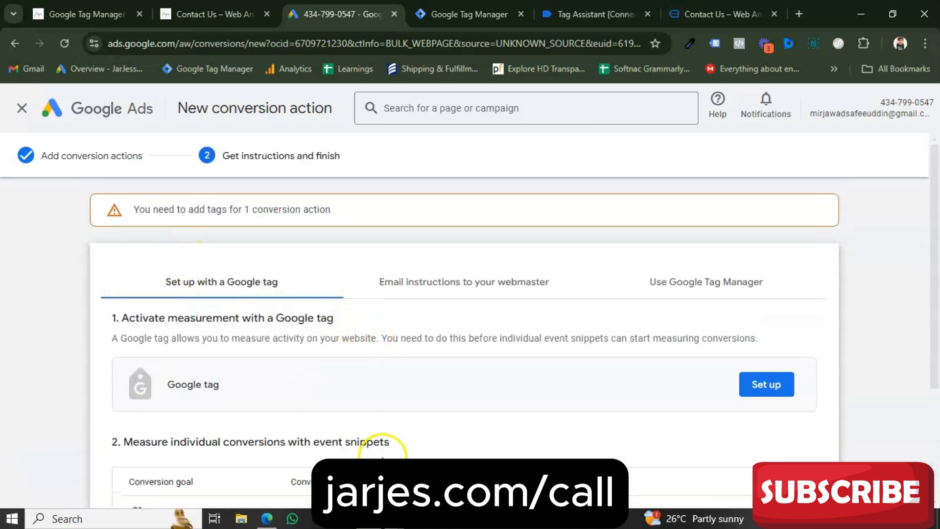
pyautogui.scroll(-1, 387, 445)
pyautogui.click(691, 235)
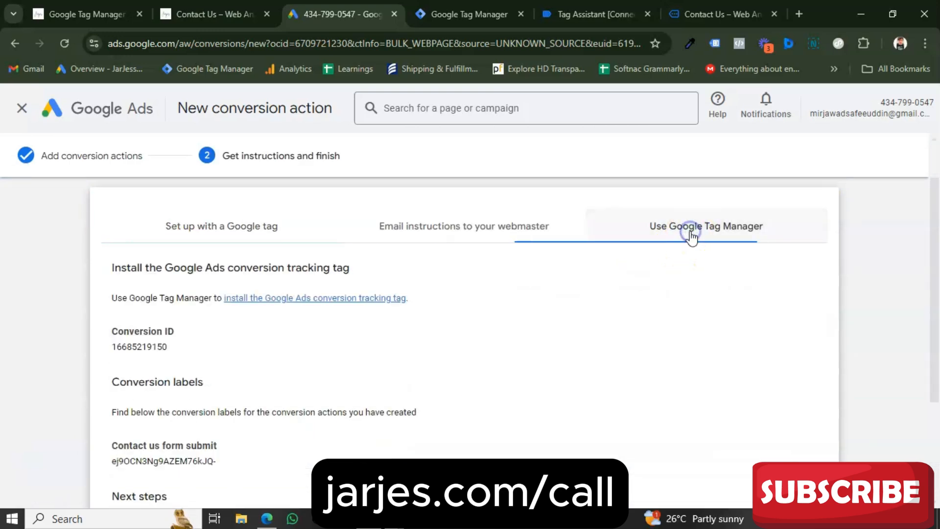
pyautogui.scroll(-1, 439, 298)
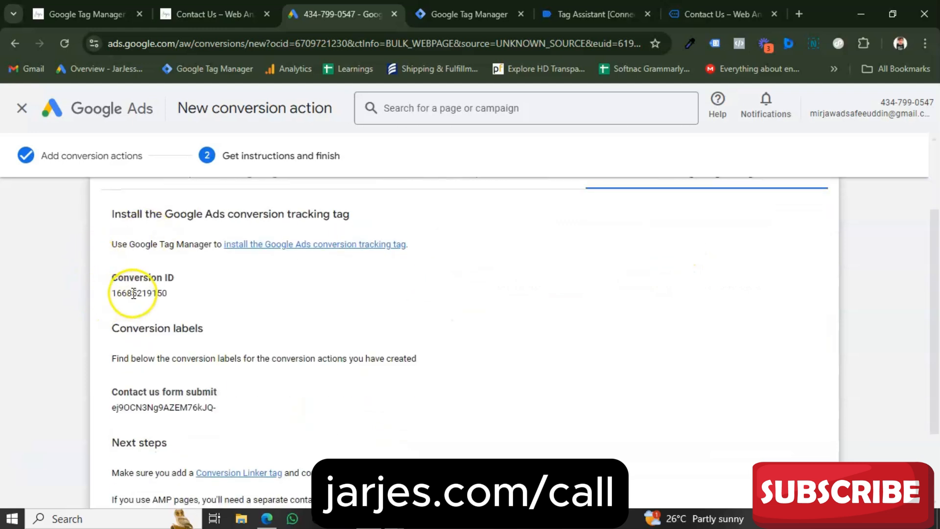
pyautogui.scroll(-1, 168, 392)
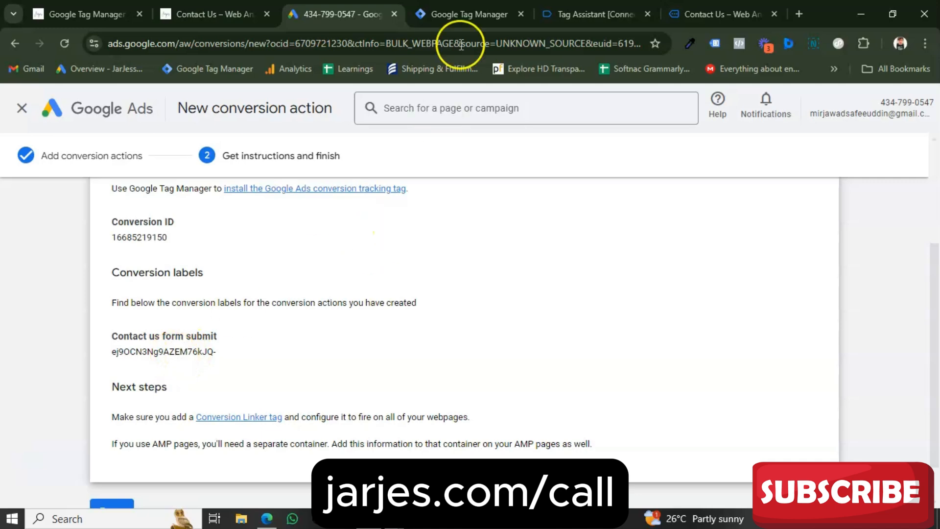
# - Switch to Google Tag Manager and start a new tag of the Google Ads Conversion Tracking type
pyautogui.click(468, 14)
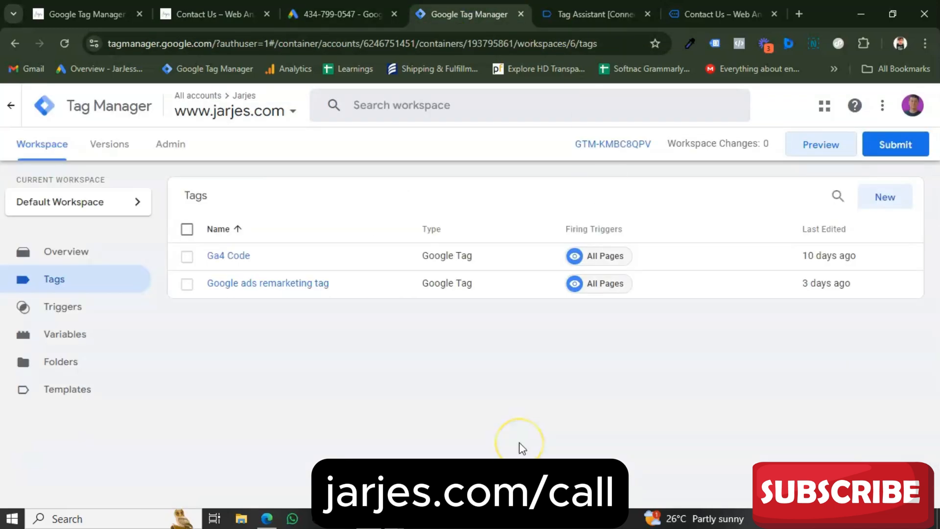
pyautogui.click(891, 197)
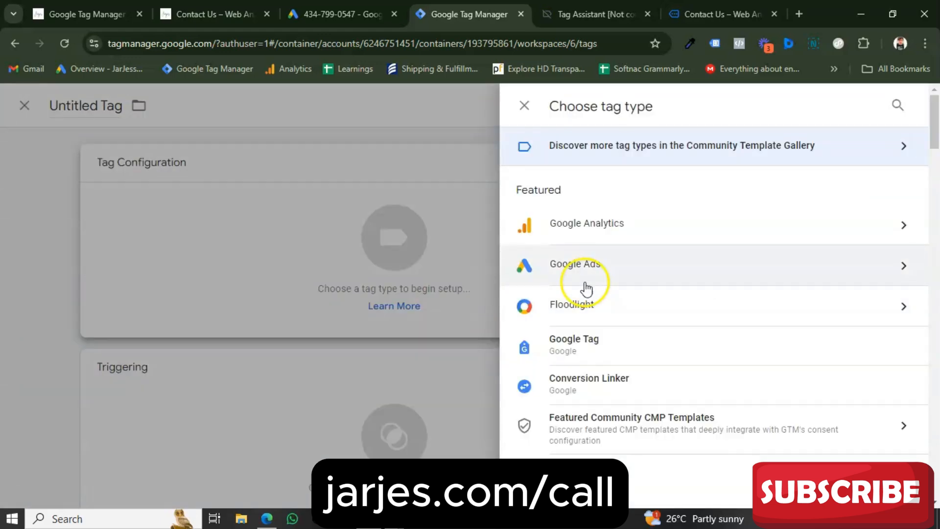
pyautogui.click(586, 286)
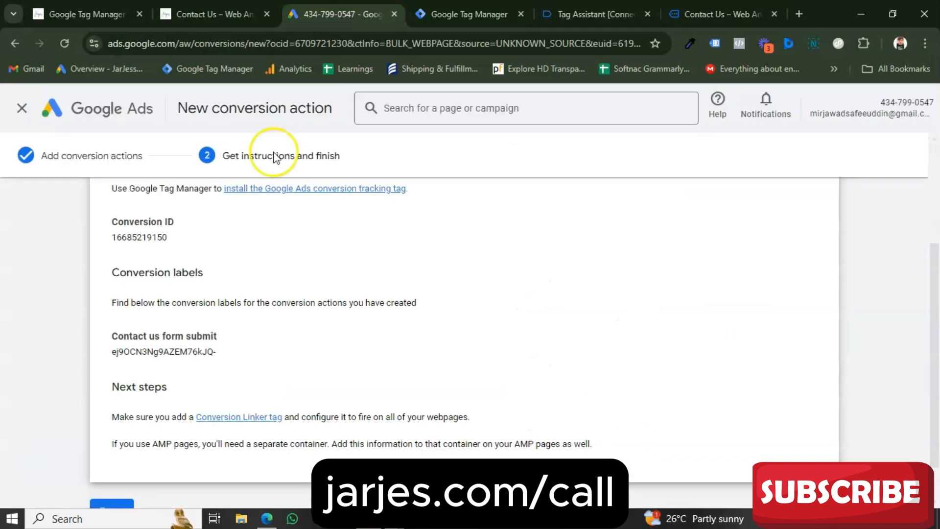
# - Copy the conversion ID and the Contact us form submit label from Google Ads, and return to the untitled tag in Tag Manager
pyautogui.rightClick(144, 240)
pyautogui.click(158, 251)
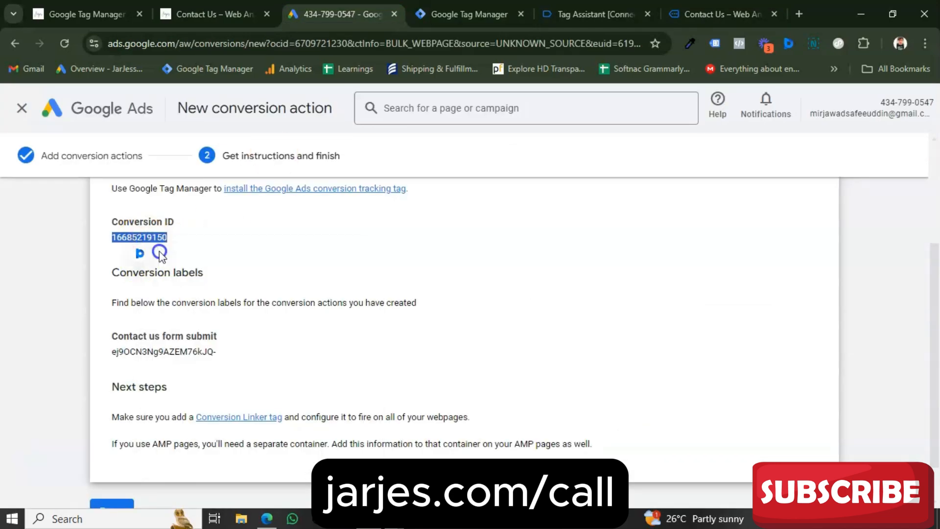
pyautogui.doubleClick(163, 352)
pyautogui.moveTo(343, 13); pyautogui.dragTo(472, 11)
pyautogui.click(343, 13)
# - Fill in the tag's Conversion ID and Conversion Label with the two values copied from Google Ads
pyautogui.click(290, 318)
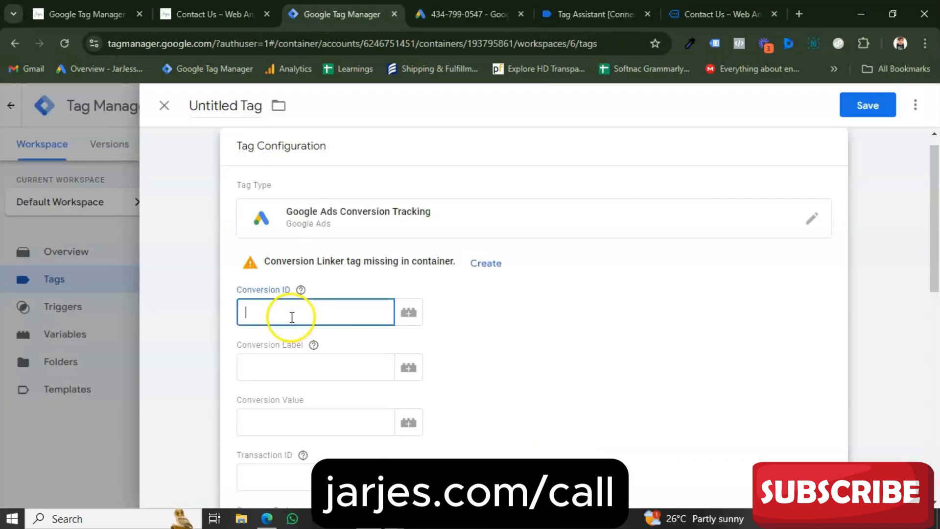
pyautogui.press('super+v')
pyautogui.click(395, 122)
pyautogui.click(320, 370)
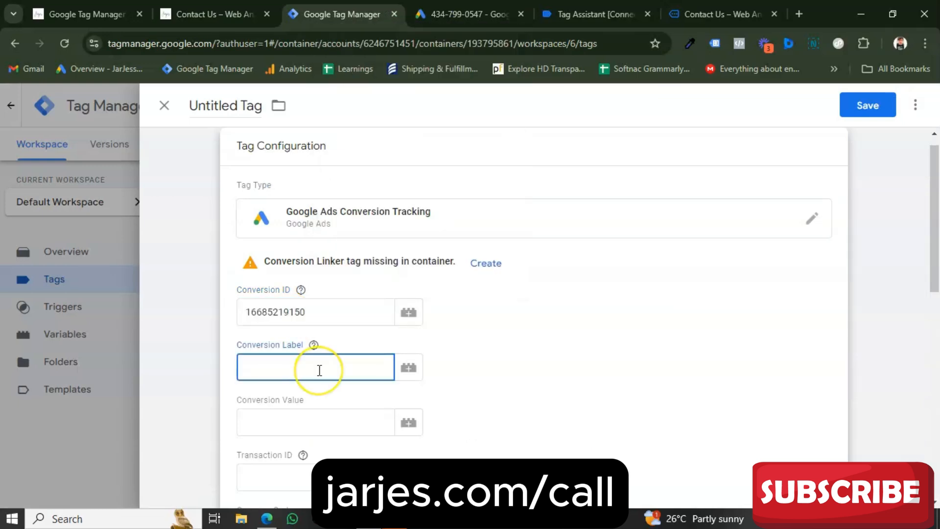
pyautogui.press('super+v')
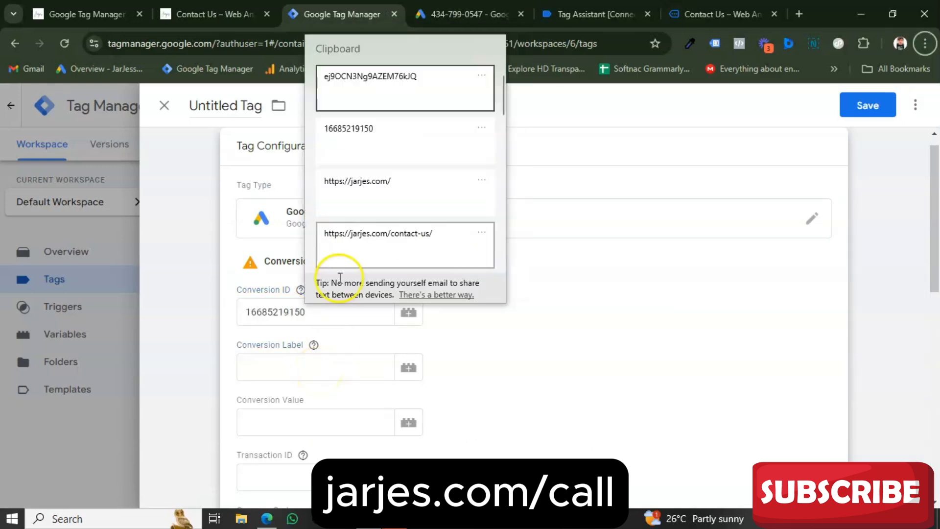
pyautogui.click(380, 100)
pyautogui.click(468, 338)
# - Examine the tag's optional value, transaction, currency and data settings, the Conversion Linking section and the triggering area
pyautogui.scroll(-2, 455, 345)
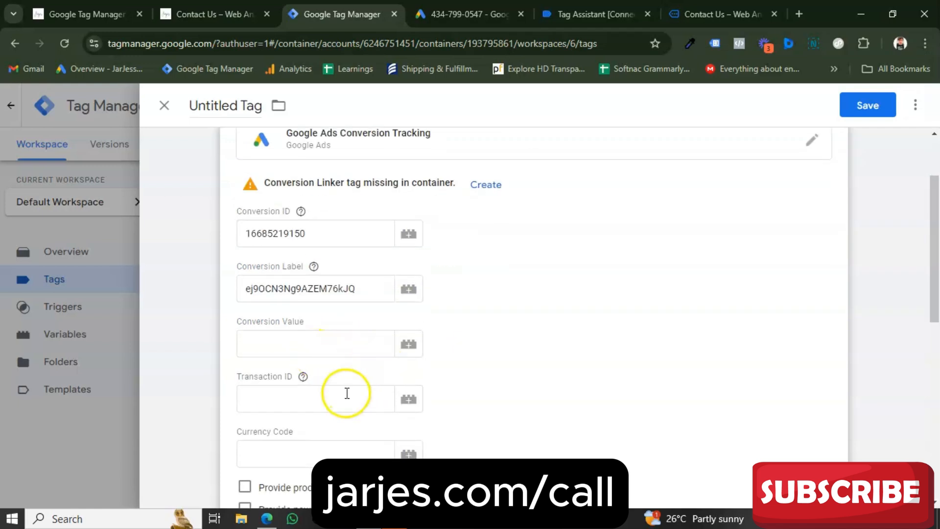
pyautogui.scroll(-1, 355, 373)
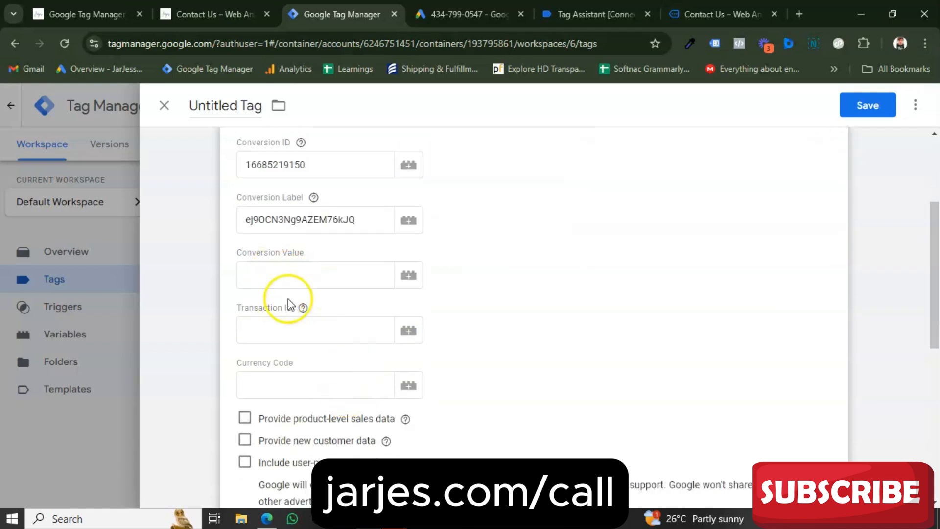
pyautogui.scroll(-2, 362, 355)
pyautogui.scroll(-5, 363, 355)
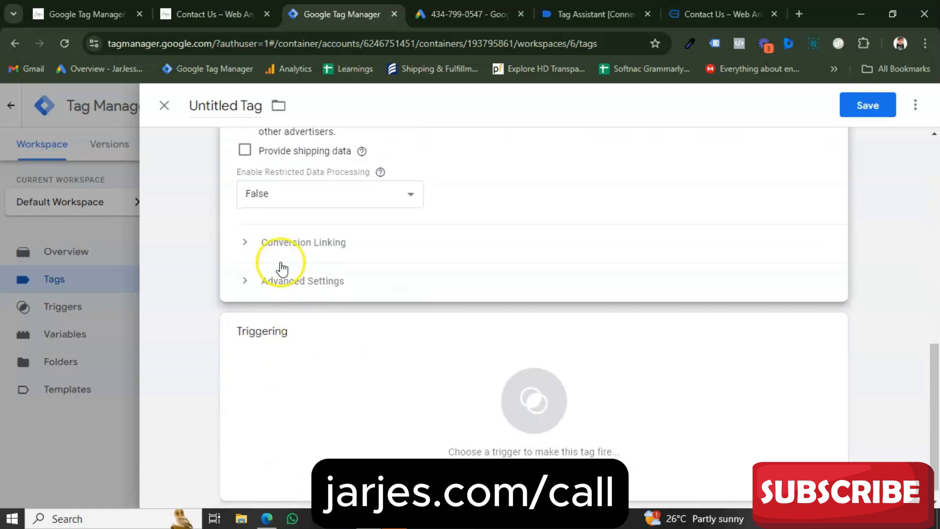
pyautogui.click(277, 248)
pyautogui.click(269, 247)
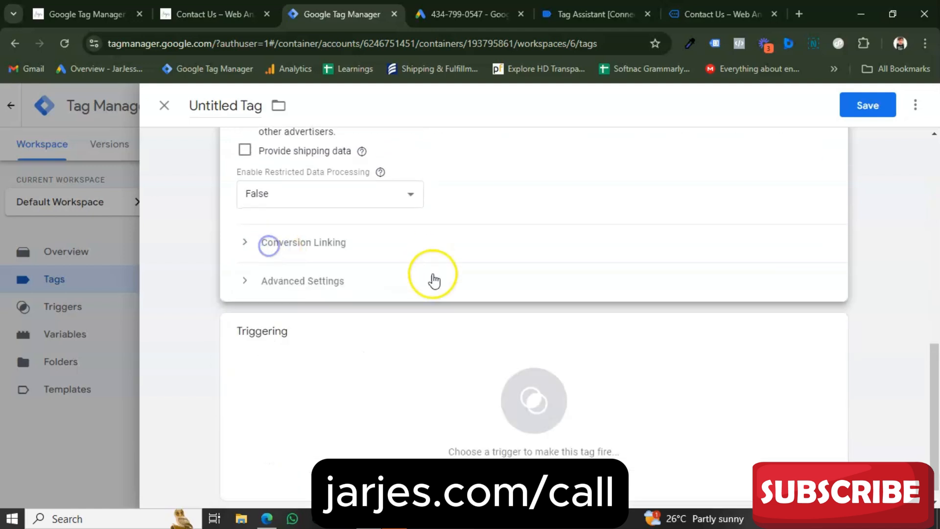
pyautogui.scroll(7, 433, 274)
pyautogui.scroll(2, 466, 222)
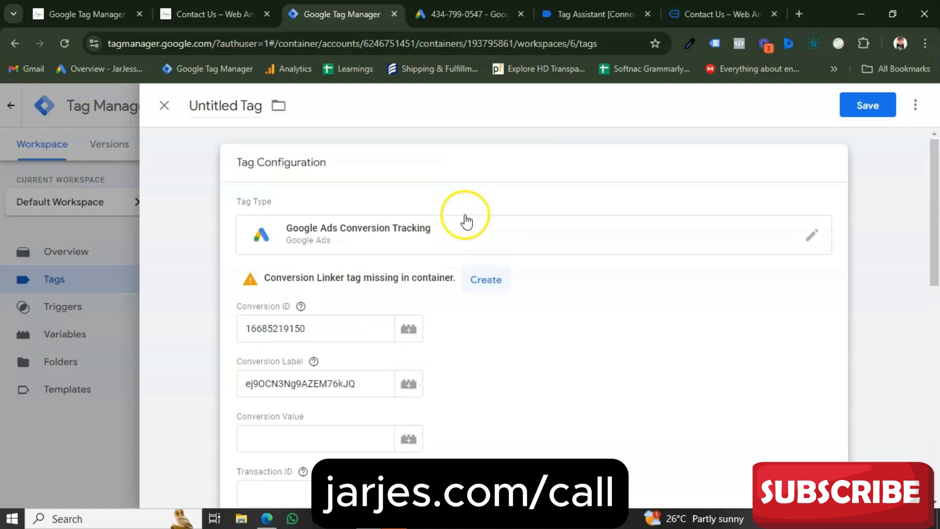
# - Create the missing Conversion Linker tag with the All Pages trigger and save it under the name Conversion Linker
pyautogui.click(479, 289)
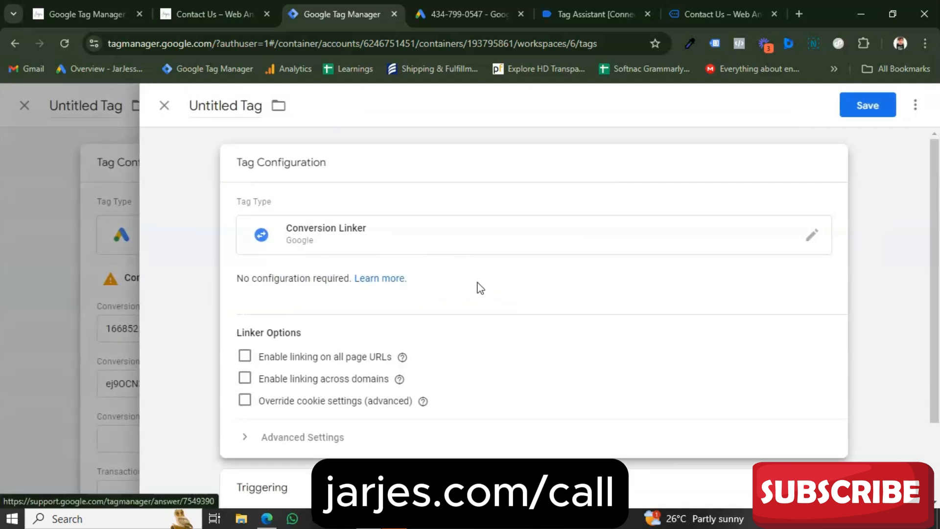
pyautogui.scroll(-3, 539, 373)
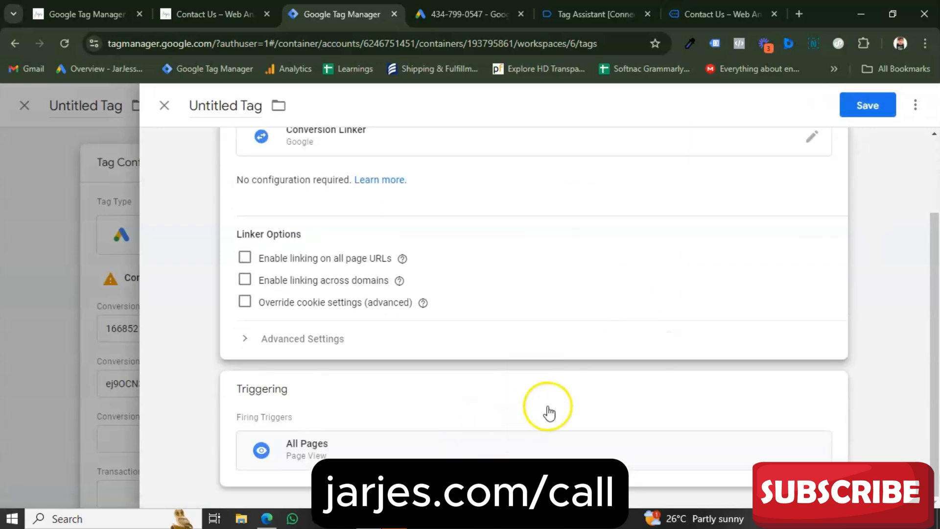
pyautogui.scroll(3, 587, 387)
pyautogui.click(860, 108)
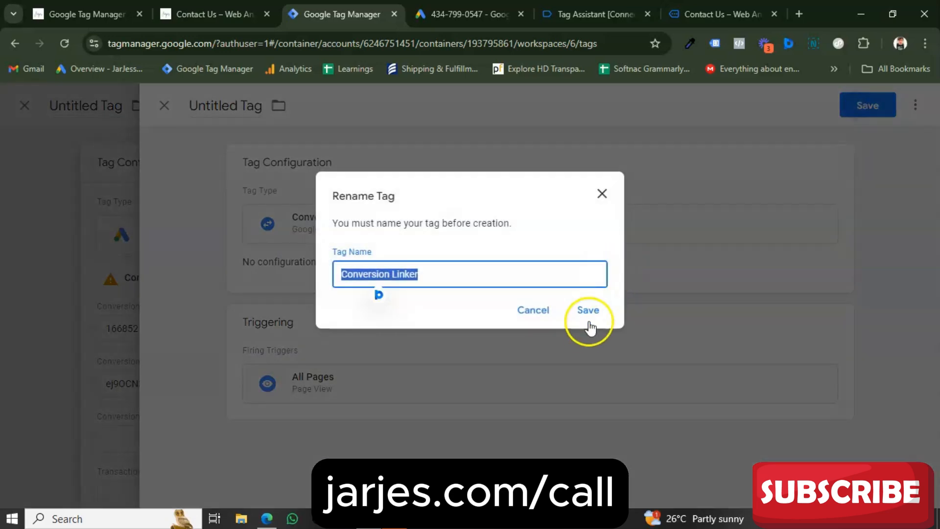
pyautogui.click(588, 316)
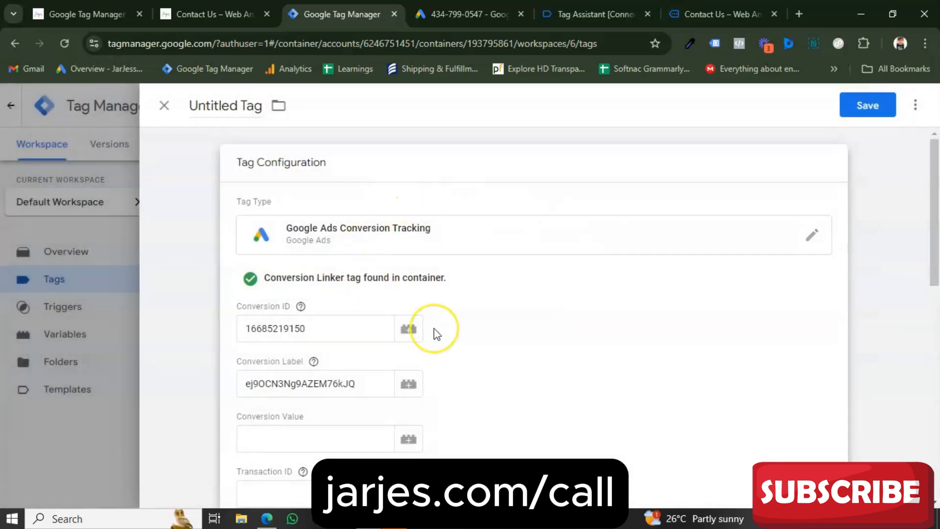
# - Open the trigger selection for the conversion tracking tag, and check the variables of the form_submit event in Tag Assistant
pyautogui.scroll(-10, 434, 328)
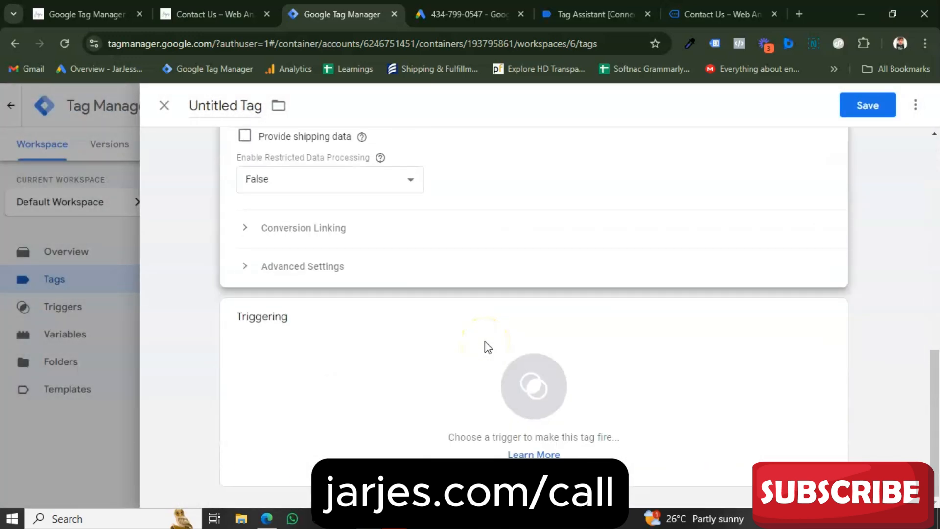
pyautogui.click(414, 380)
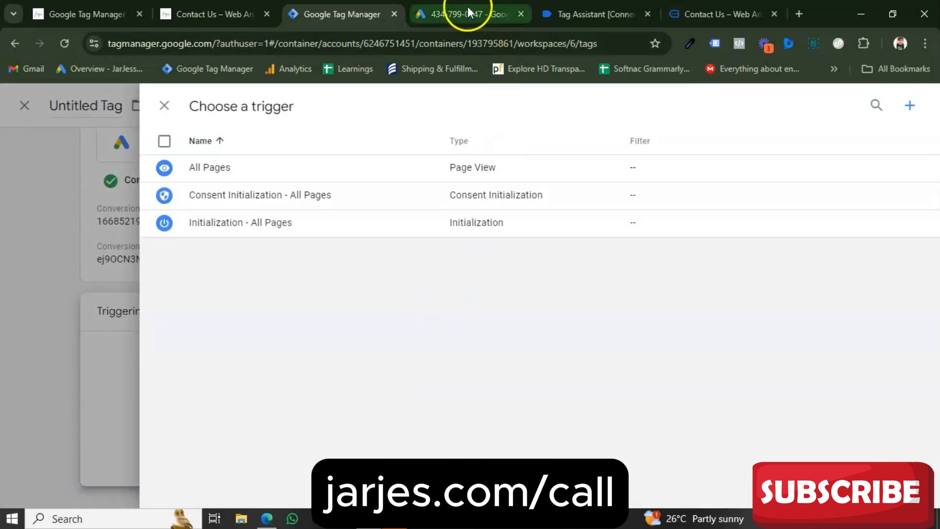
pyautogui.click(595, 14)
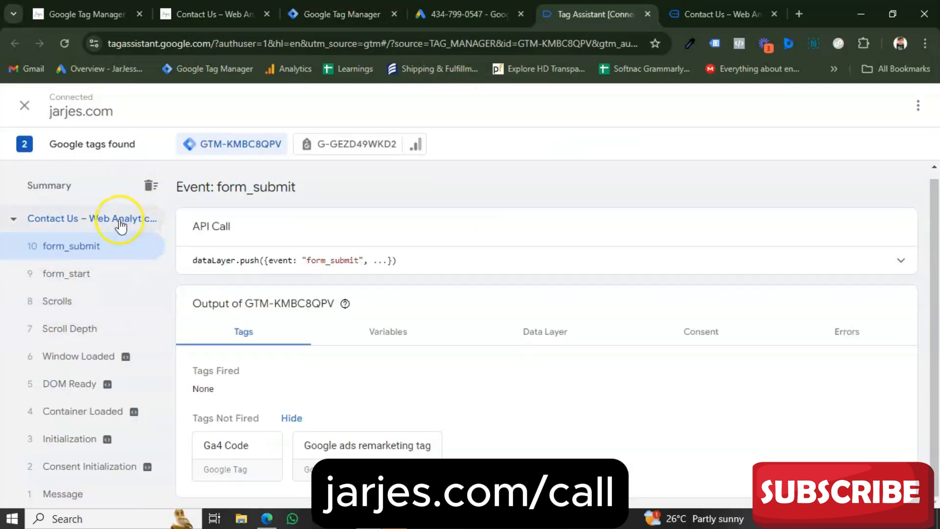
pyautogui.click(388, 330)
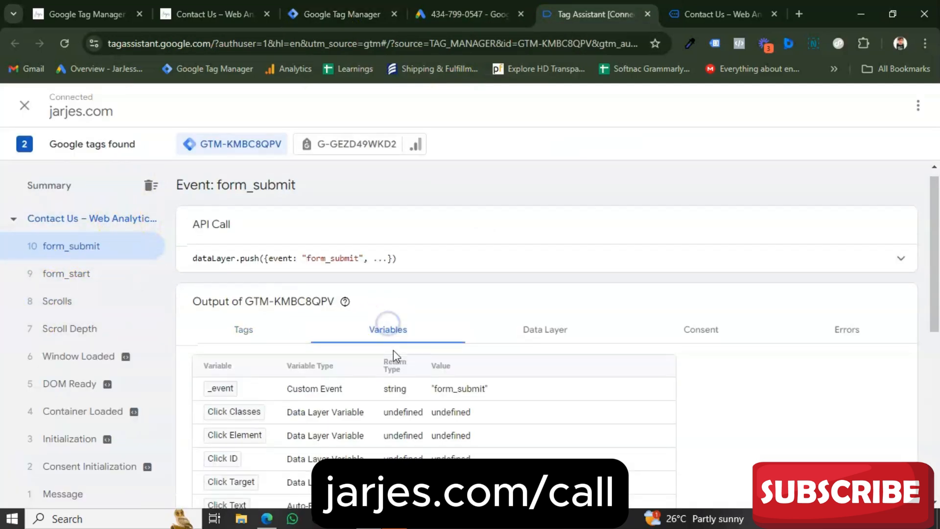
pyautogui.scroll(-4, 393, 350)
pyautogui.scroll(-2, 391, 363)
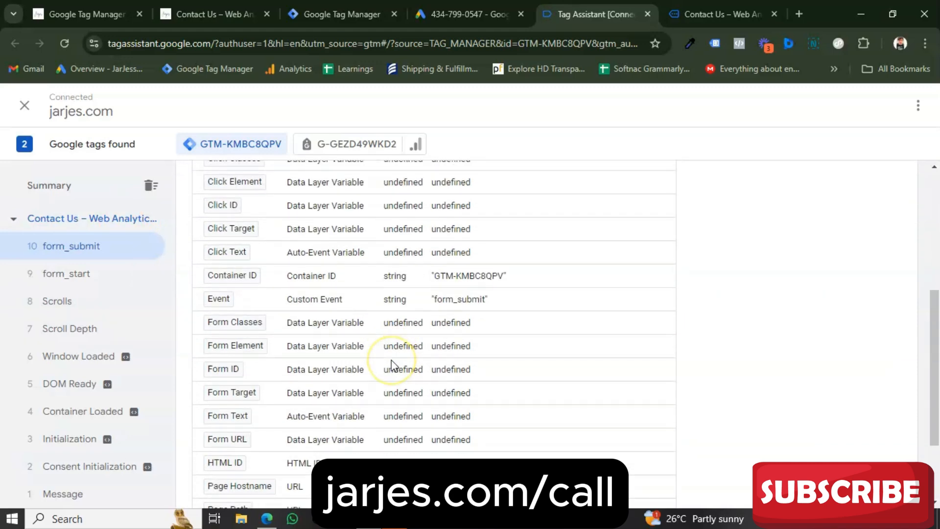
pyautogui.scroll(-2, 392, 365)
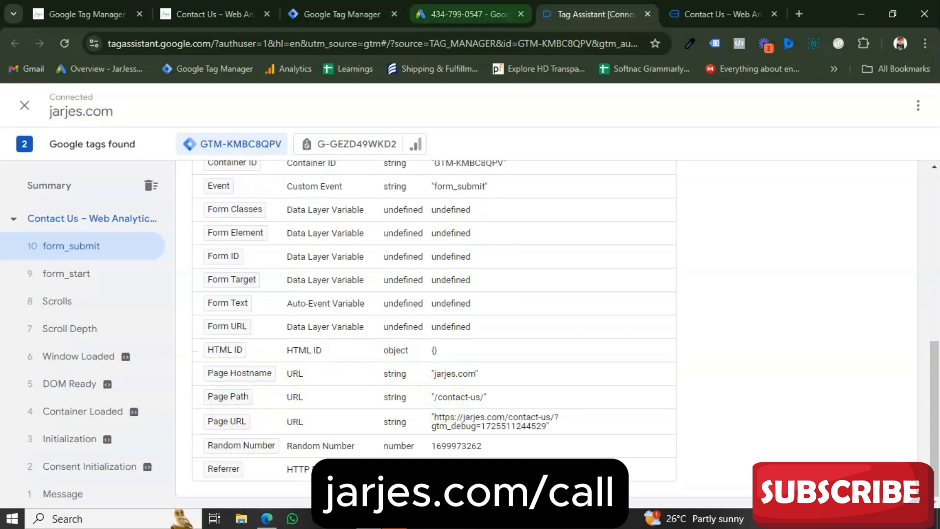
# - Return to Tag Manager and start a new trigger of the Custom Event type for the conversion tag
pyautogui.click(338, 14)
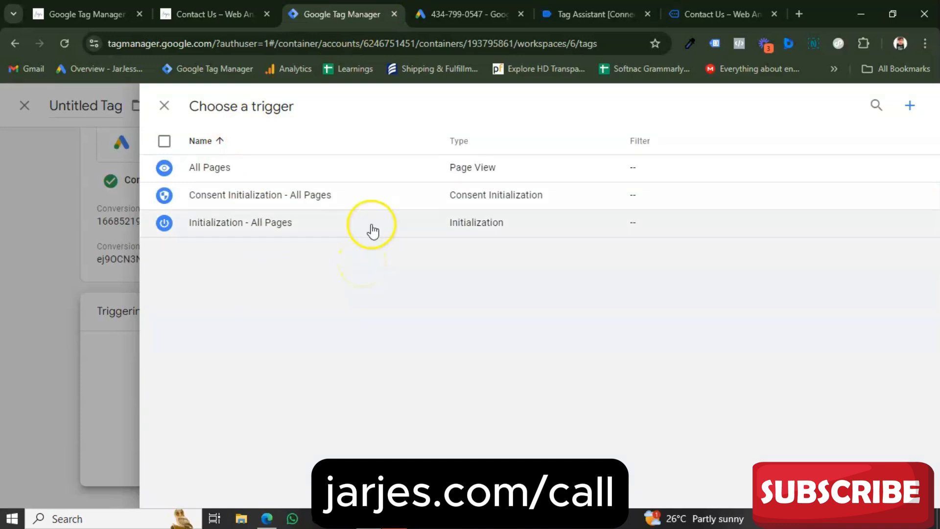
pyautogui.click(910, 106)
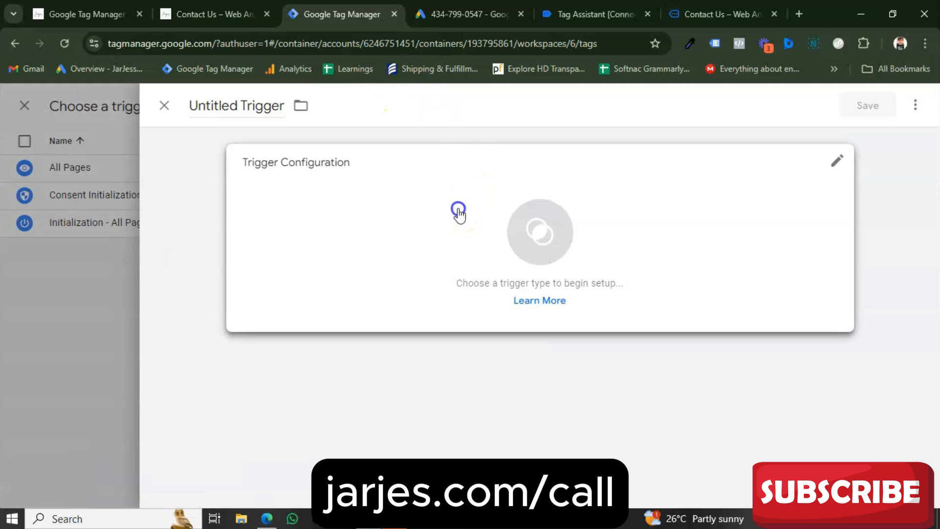
pyautogui.click(458, 210)
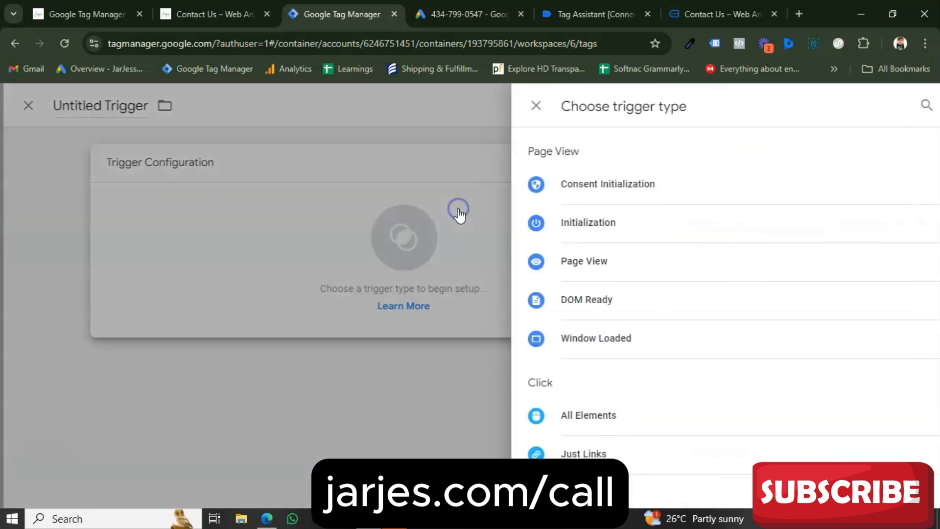
pyautogui.scroll(-8, 562, 337)
pyautogui.click(559, 336)
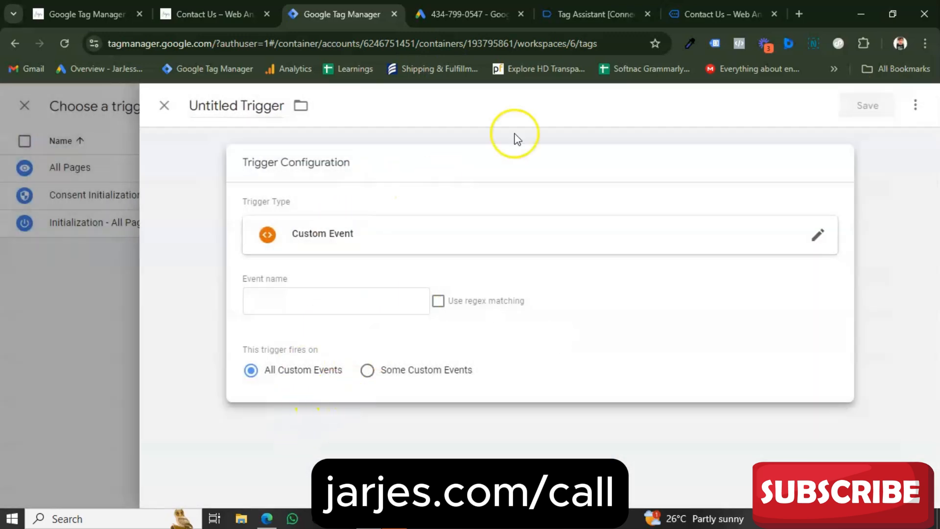
# - Switch to Tag Assistant and look up the event name of the contact form submission
pyautogui.click(594, 15)
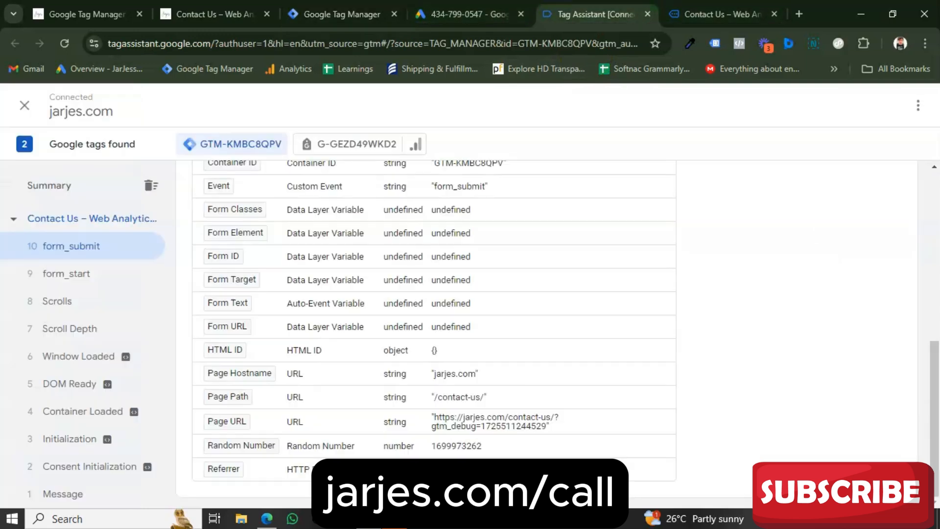
pyautogui.scroll(6, 294, 228)
pyautogui.scroll(1, 289, 224)
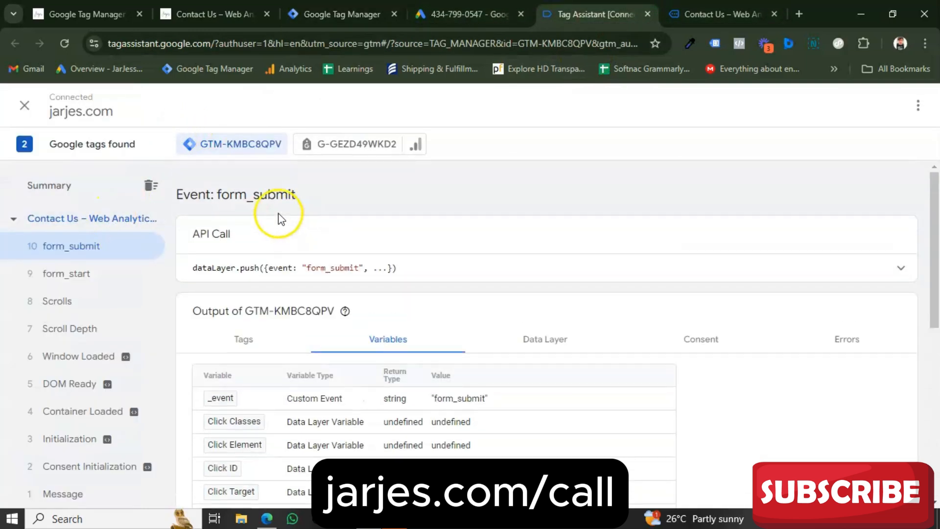